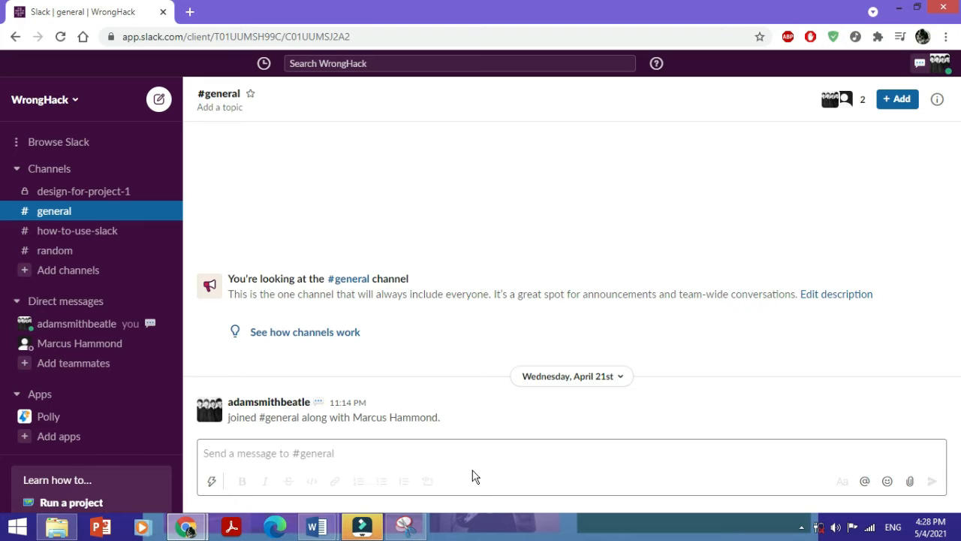
Search the web for "polly slack" in a new browser tab and open the Polly.ai Slack engagement page.
left_click(190, 12)
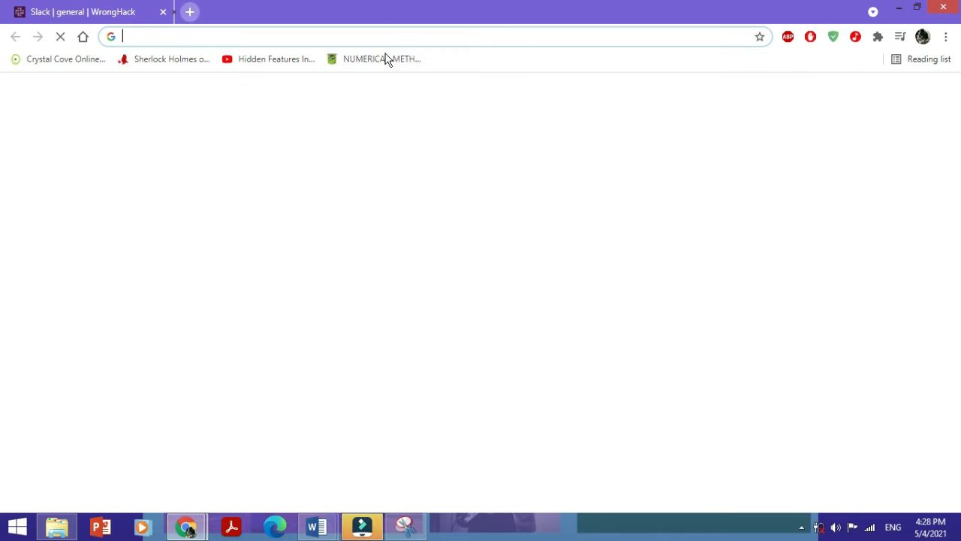
type("polly slack")
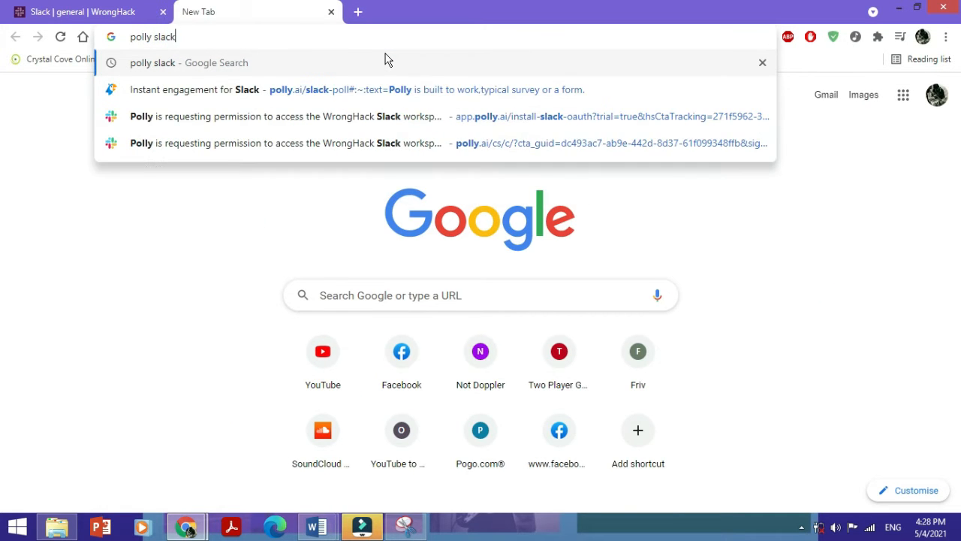
key("Return")
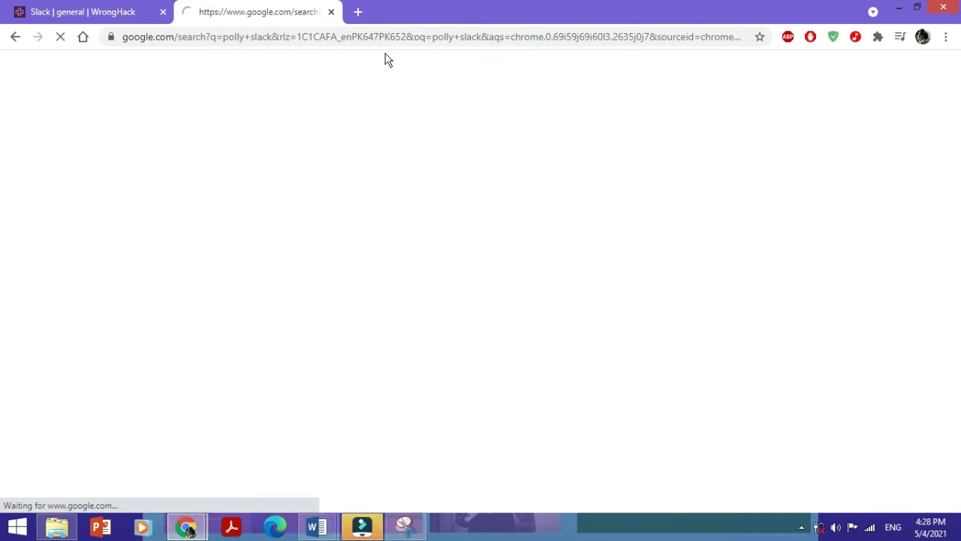
scroll(238, 392, "down", 1)
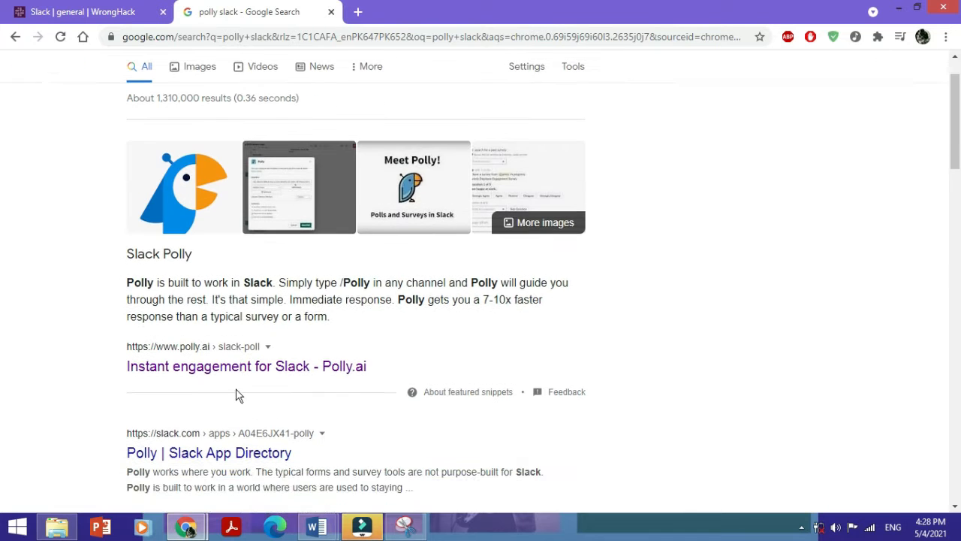
left_click(252, 361)
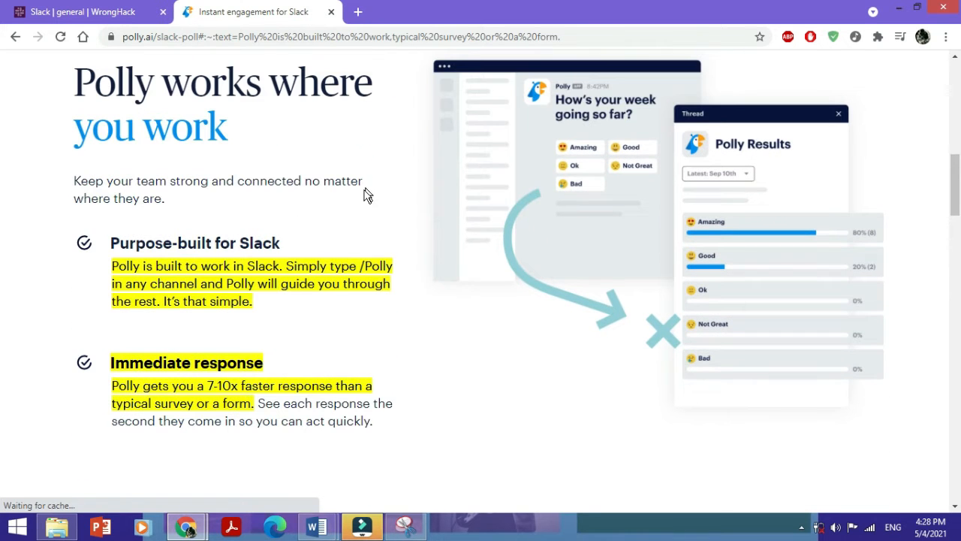
Start the free Polly trial from the Polly for Slack page and choose Slack as the platform to add it to.
scroll(364, 192, "down", 5)
scroll(364, 199, "up", 11)
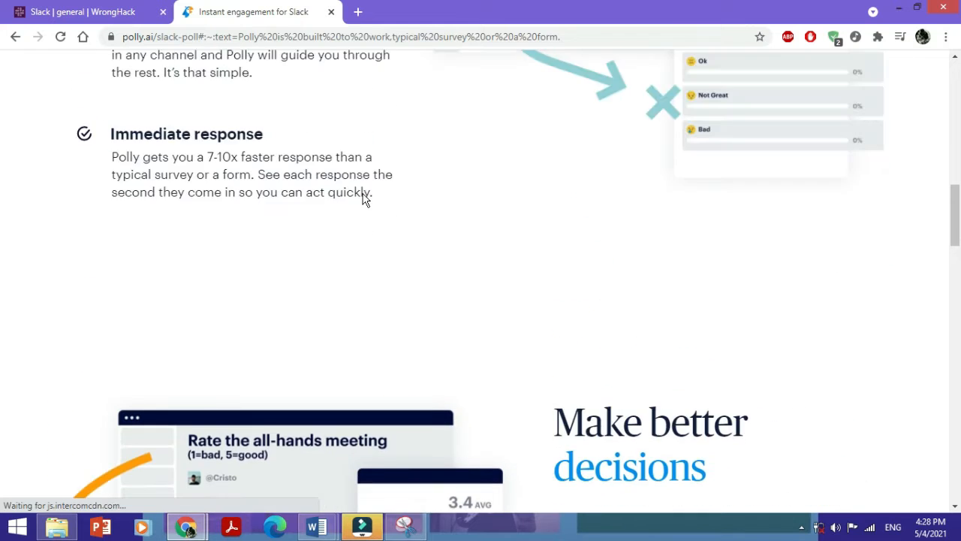
scroll(378, 234, "up", 2)
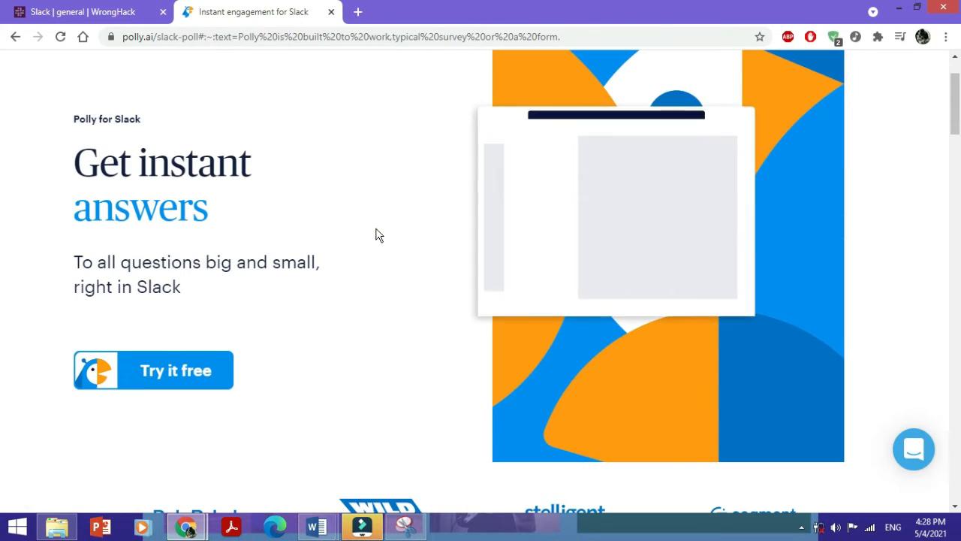
left_click(212, 372)
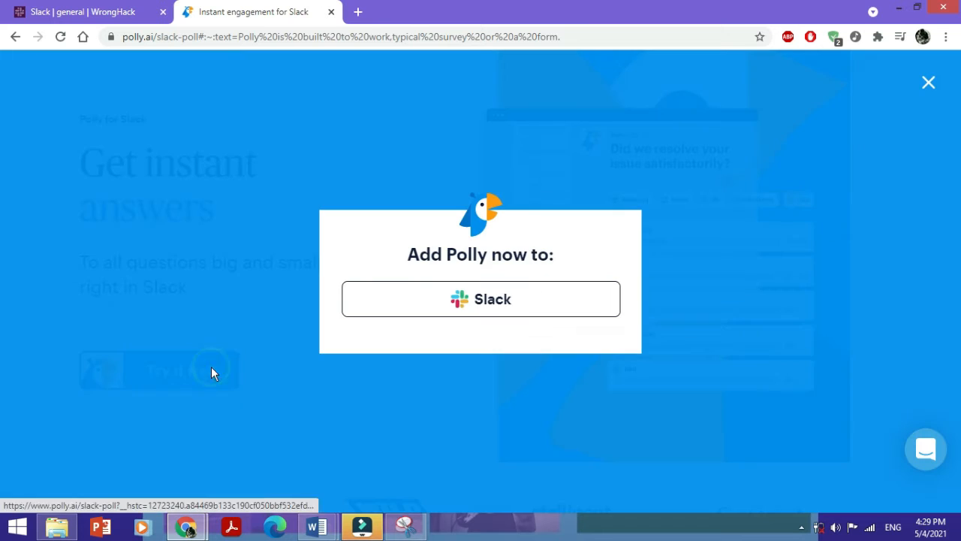
left_click(485, 308)
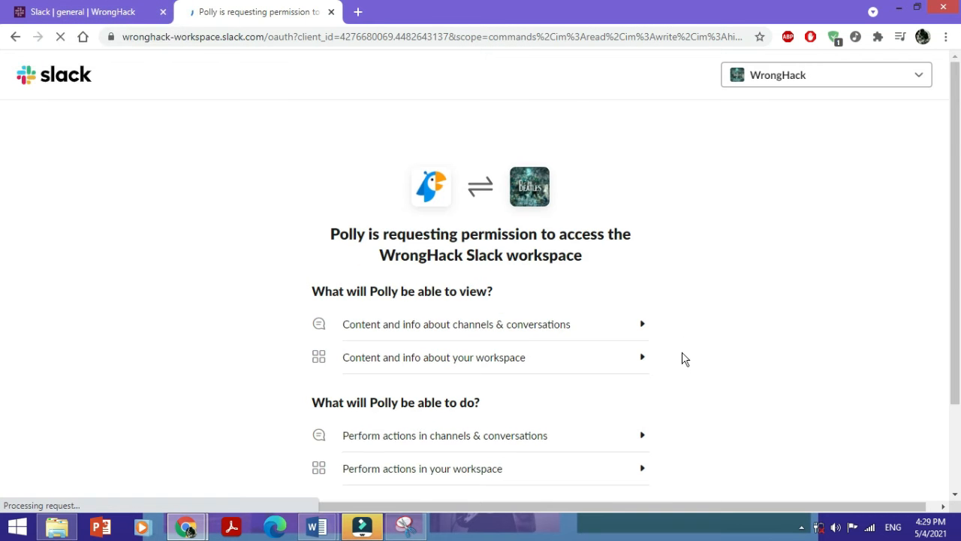
Expand the permission details about workspace content and info, and allow Polly to access the WrongHack Slack workspace.
scroll(661, 345, "down", 3)
left_click(609, 361)
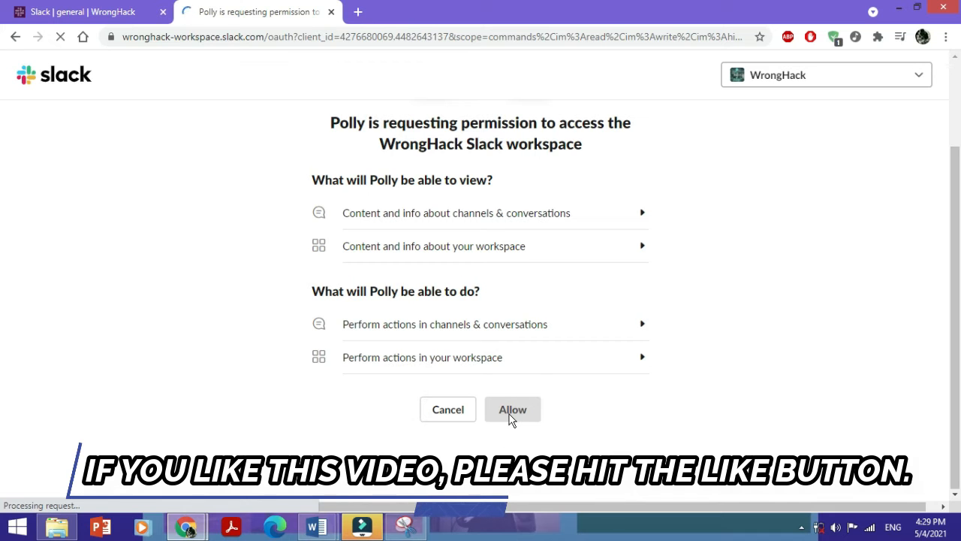
left_click(642, 246)
scroll(623, 347, "down", 2)
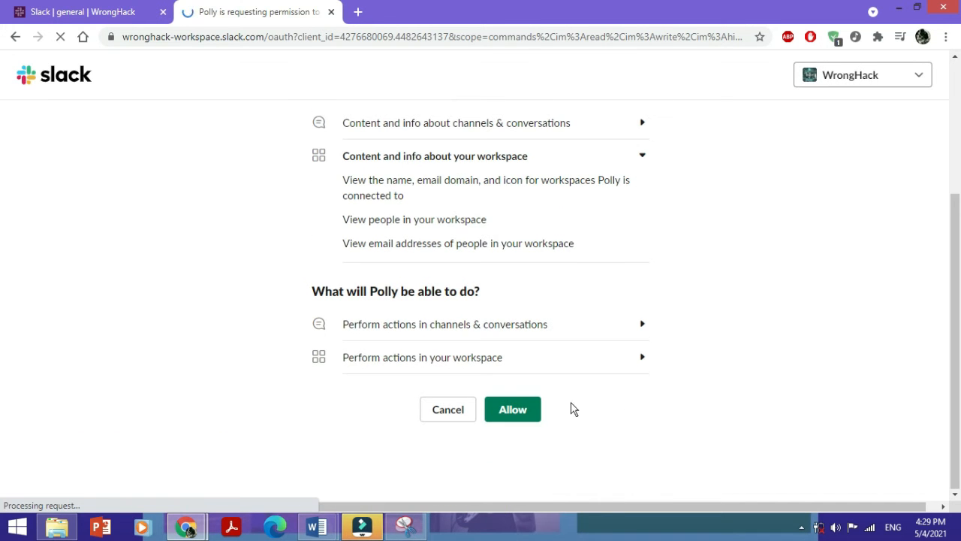
left_click(528, 419)
Return to the Slack workspace, open the how-to-use-slack channel and start creating a polly from Polly's shortcuts.
left_click(97, 11)
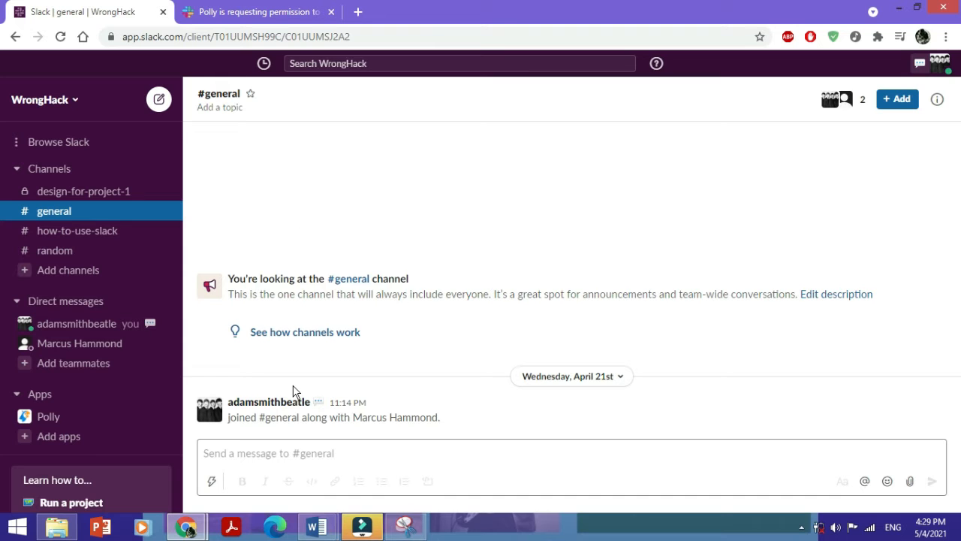
left_click(113, 241)
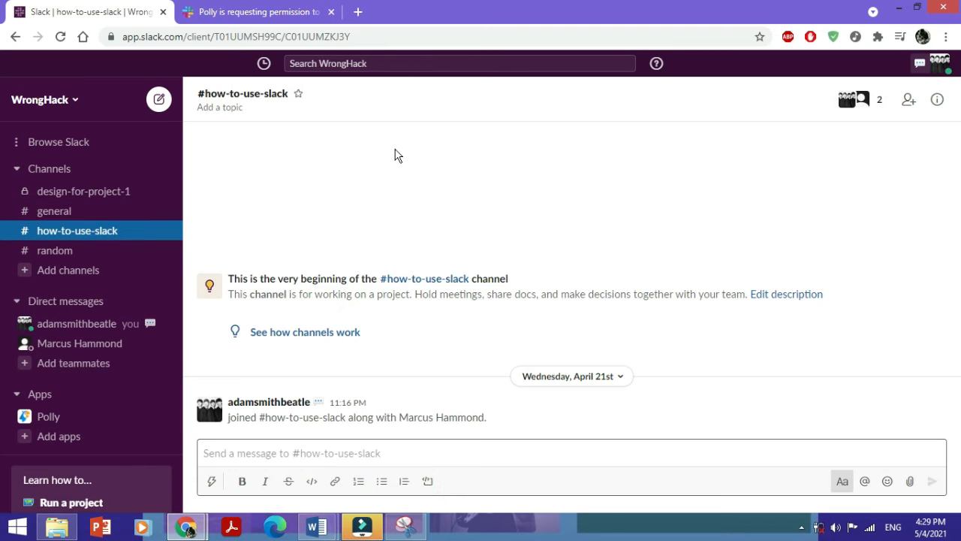
left_click(211, 482)
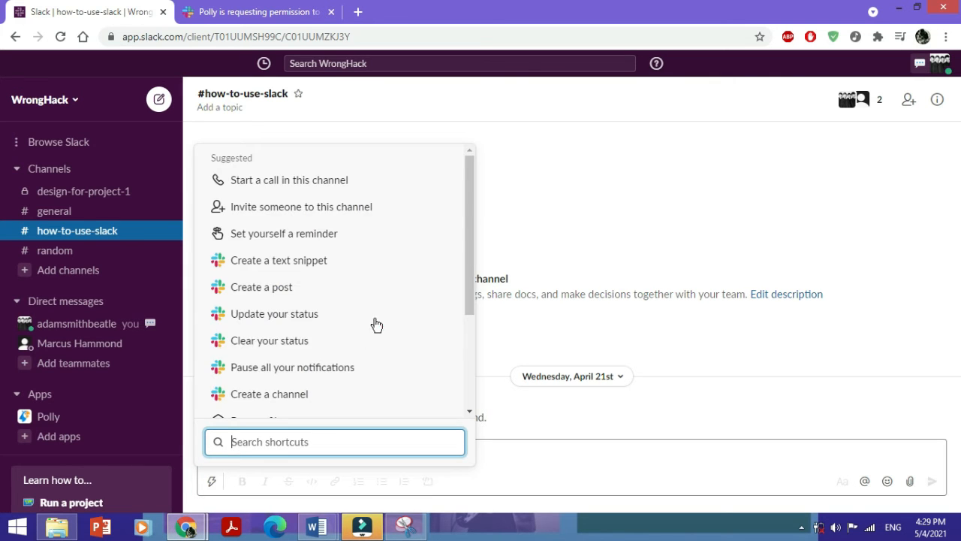
scroll(376, 325, "down", 3)
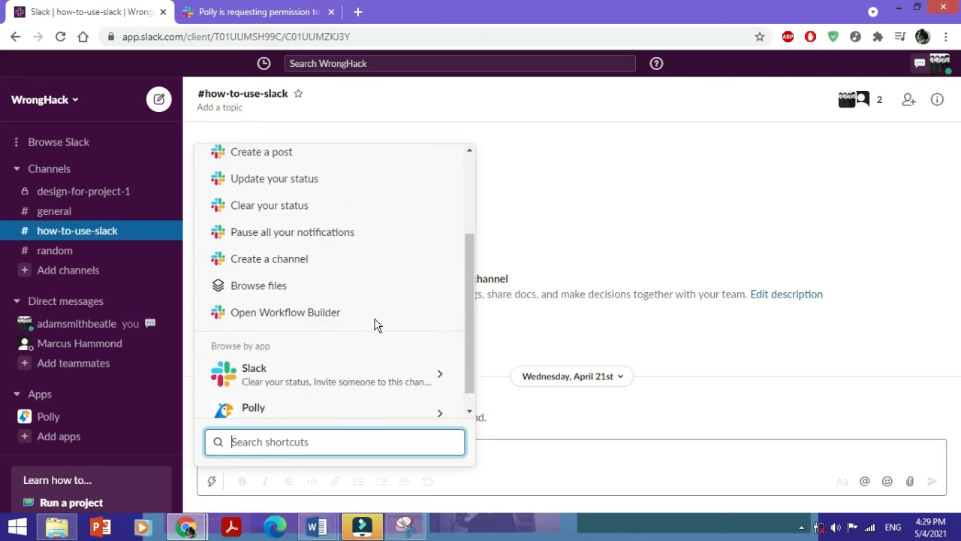
left_click(330, 404)
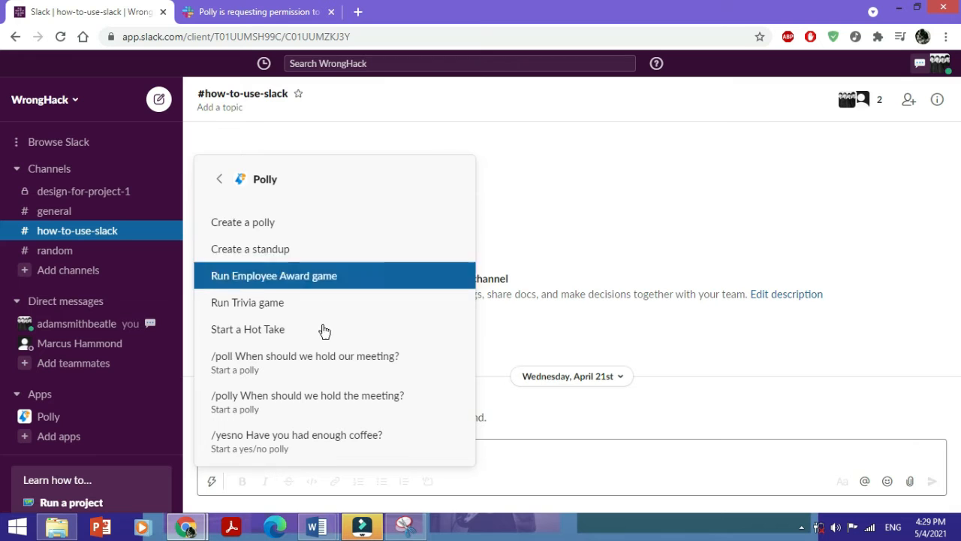
left_click(314, 233)
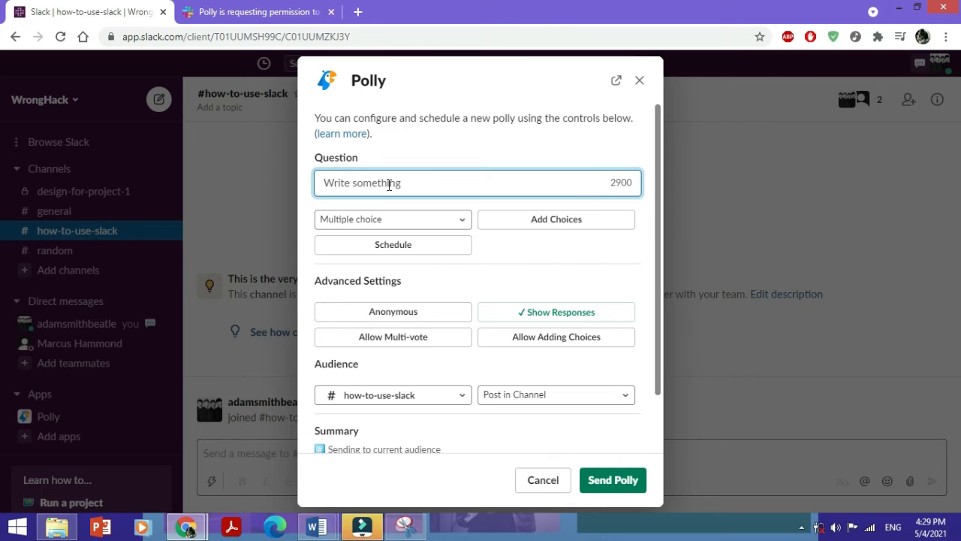
Enter the poll question "What time should we close tonight?" and keep Multiple choice as the question type.
type("What time should we c")
type("lose tonight")
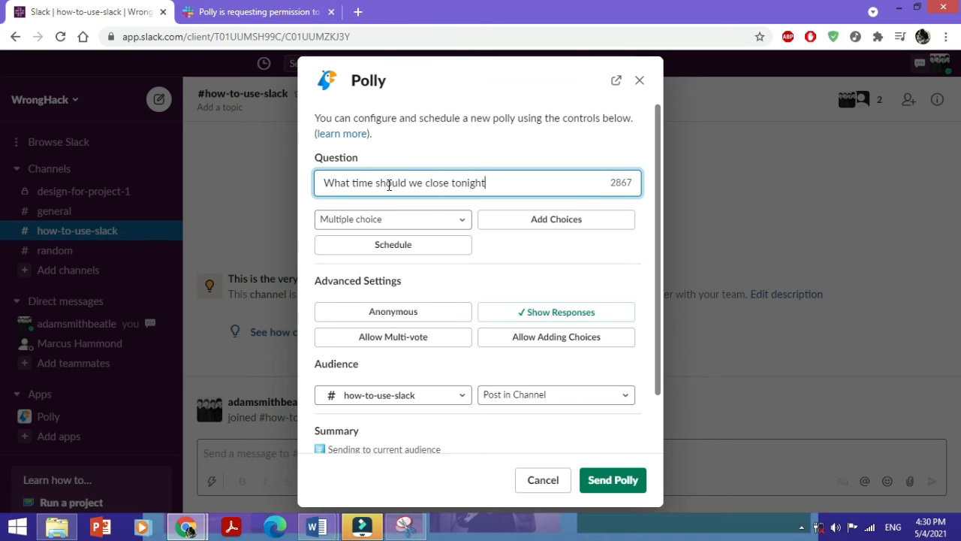
type("?")
left_click(436, 220)
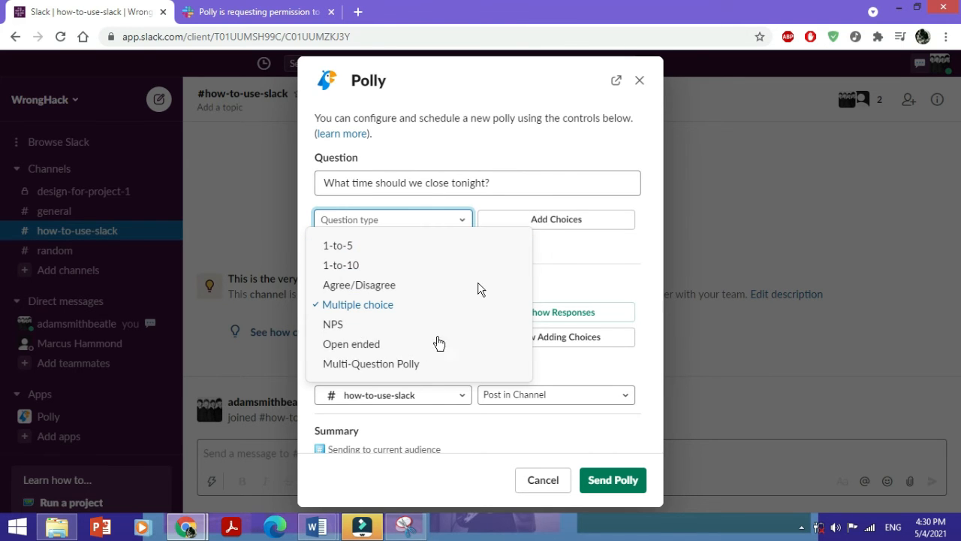
left_click(593, 253)
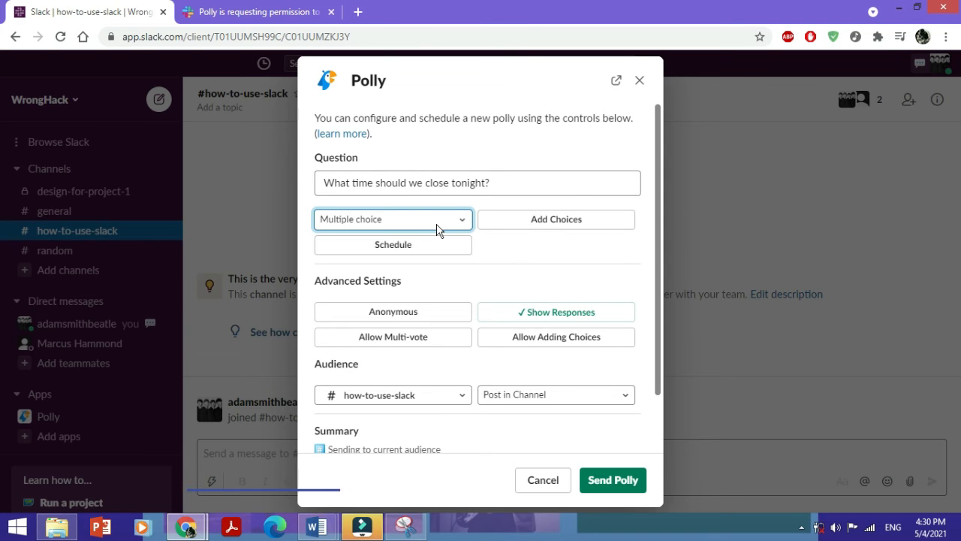
Add the poll choices 8 PM, 9 PM and 11 PM as choices A, B and C.
left_click(525, 226)
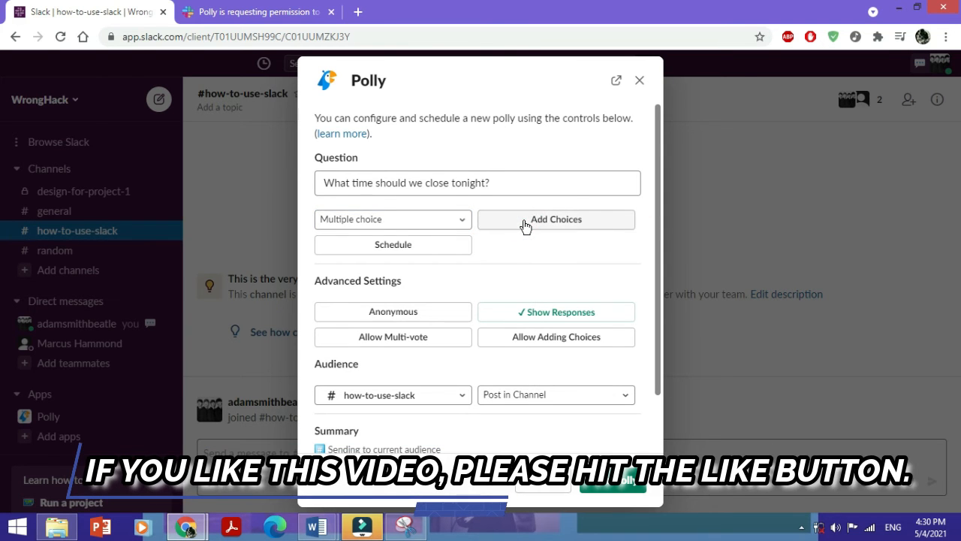
left_click(453, 155)
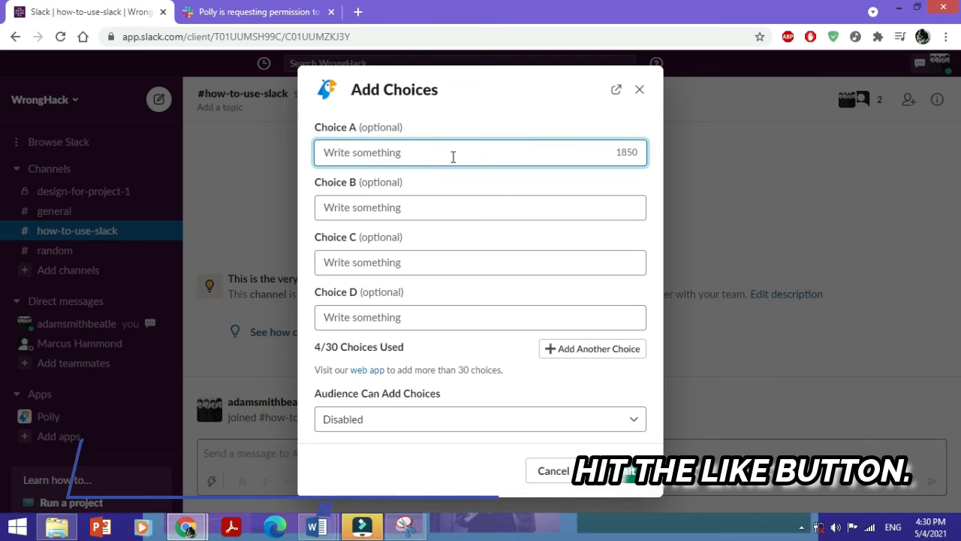
type("8 PM")
left_click(448, 213)
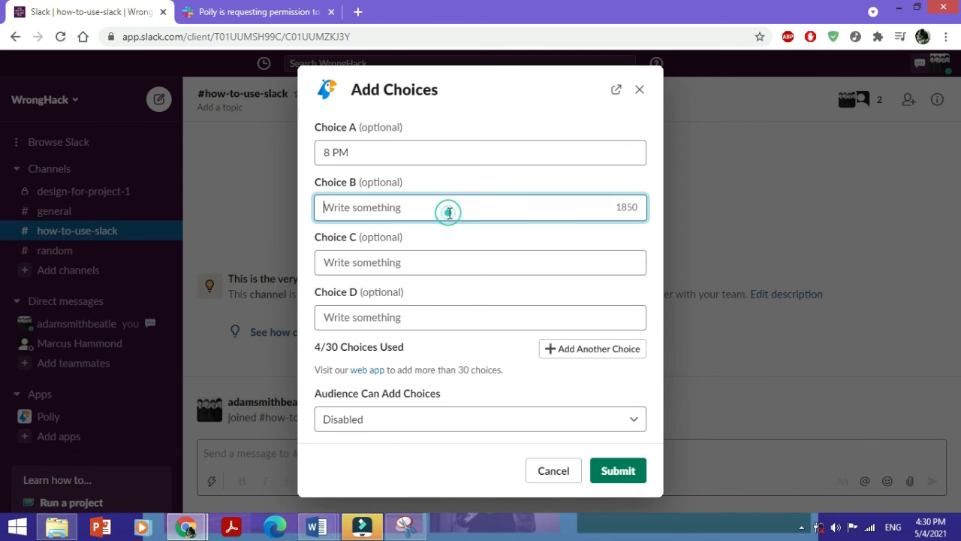
type("9 PM")
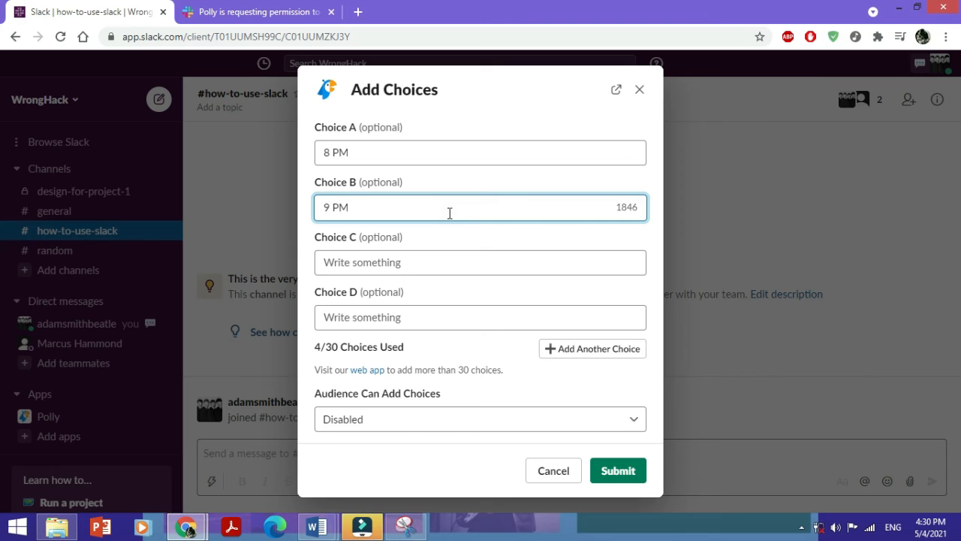
left_click(434, 266)
type("11 ")
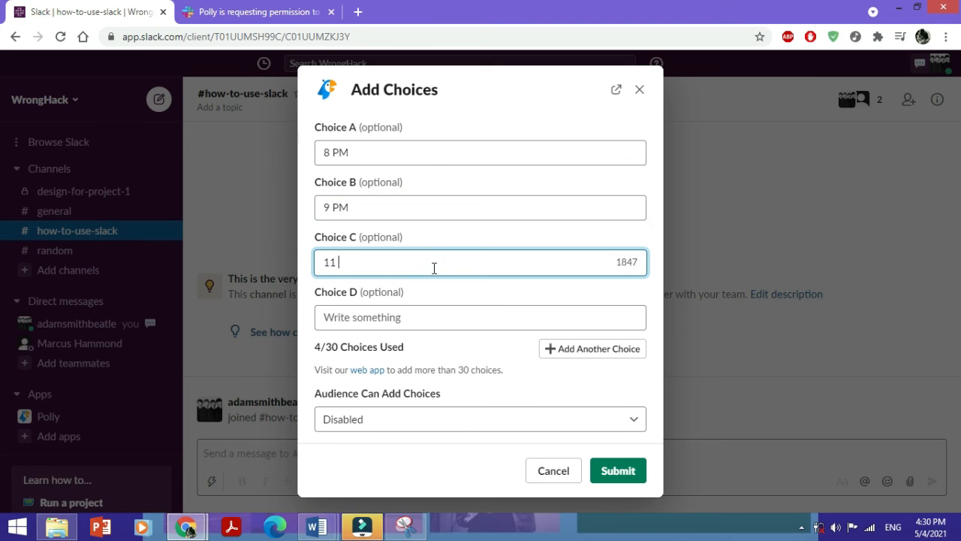
type("PM")
Enable the audience to add their own choices and submit the poll's choices.
left_click(417, 420)
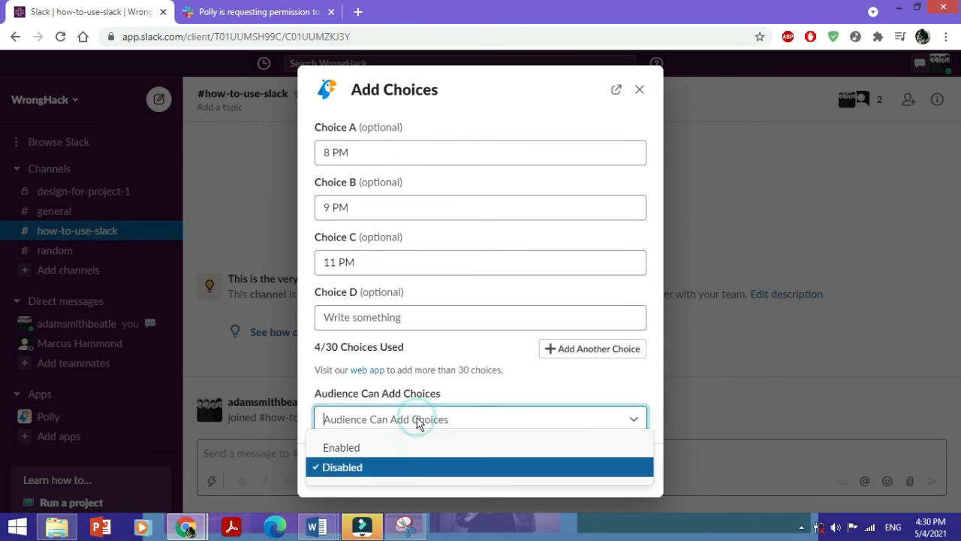
left_click(403, 464)
left_click(393, 421)
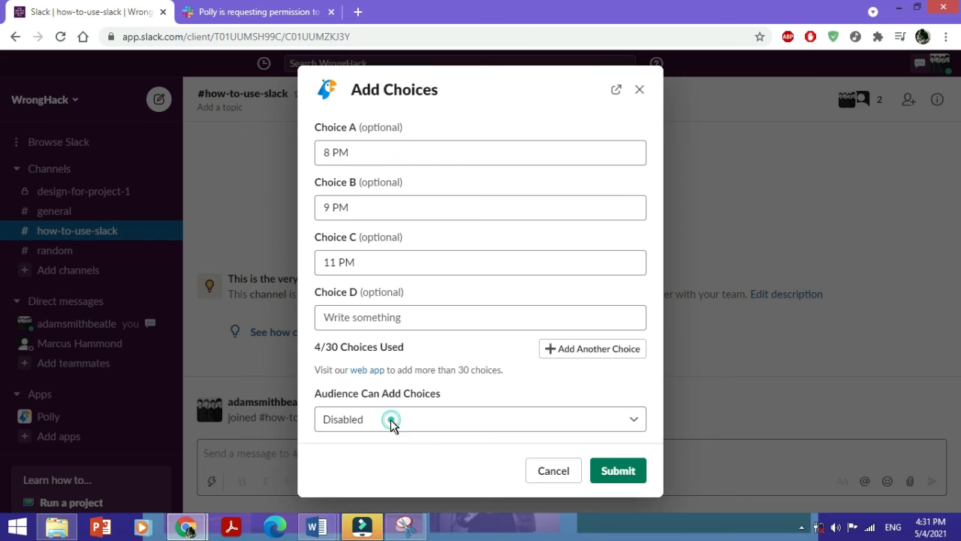
left_click(383, 449)
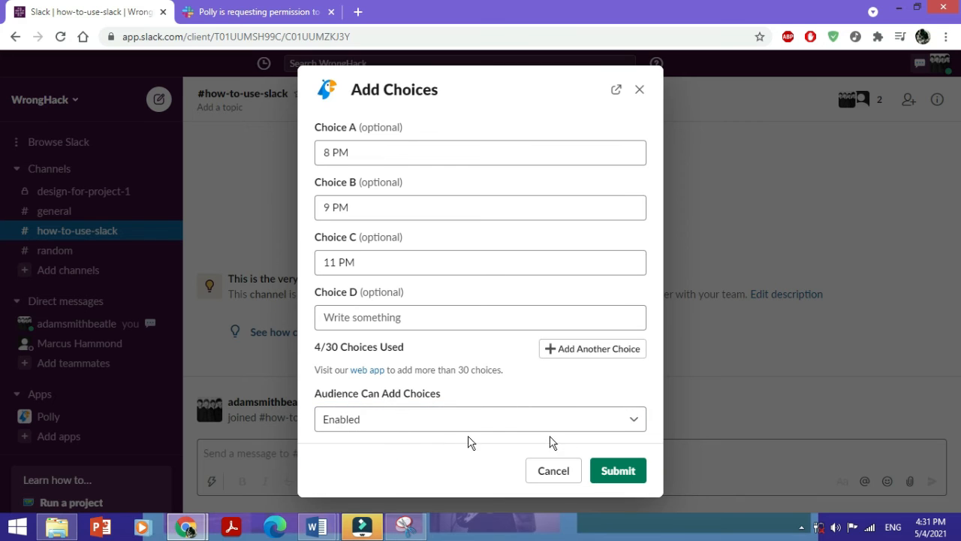
left_click(618, 473)
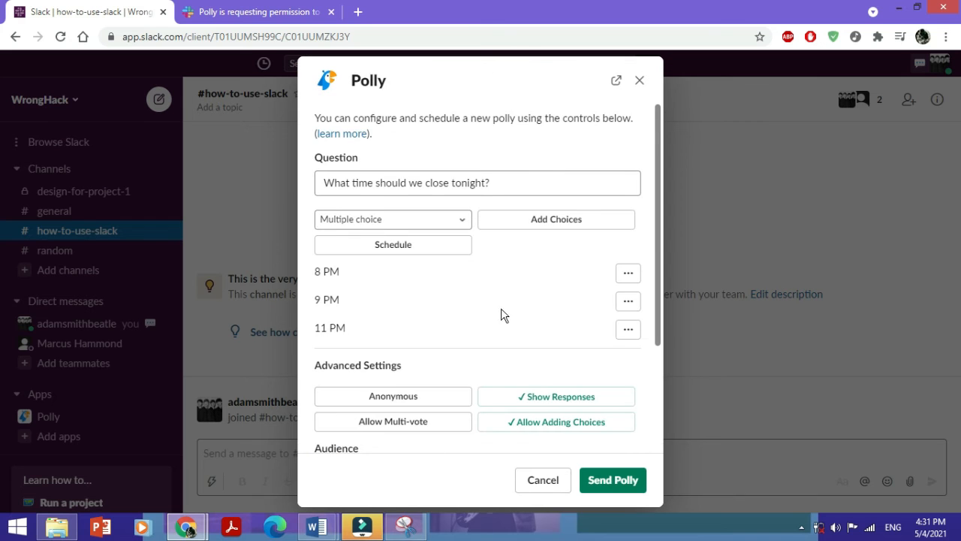
Review the audience options, keep how-to-use-slack with Post in Channel, and send the polly.
scroll(446, 346, "down", 3)
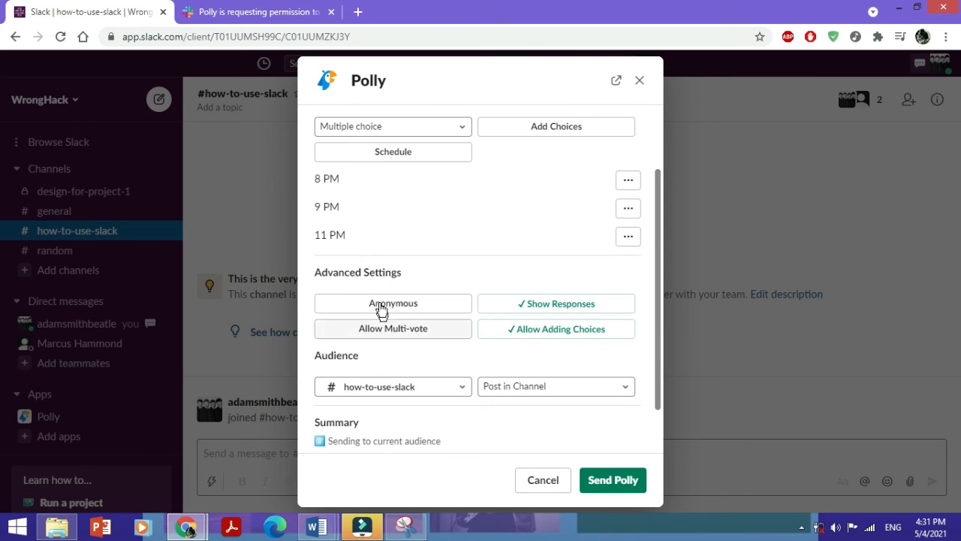
scroll(381, 311, "down", 1)
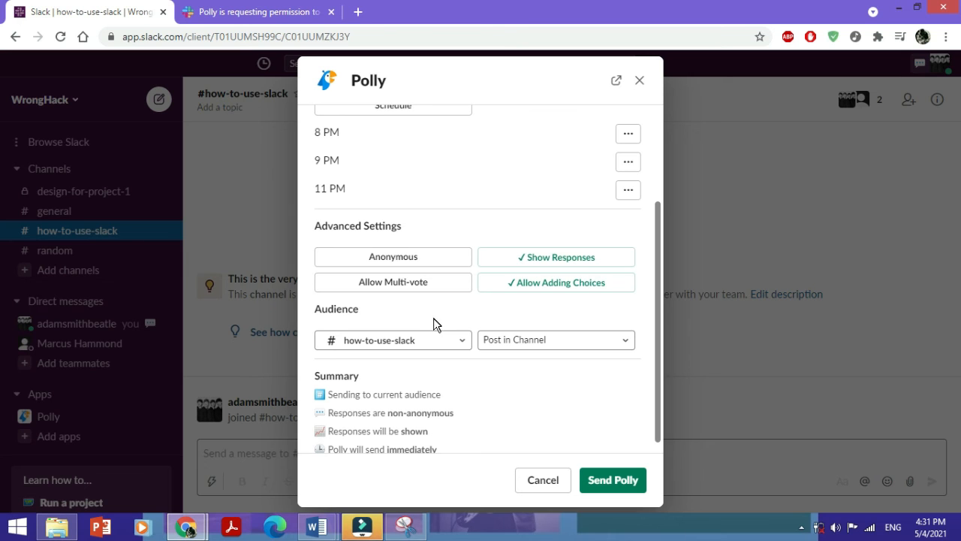
scroll(433, 330, "down", 1)
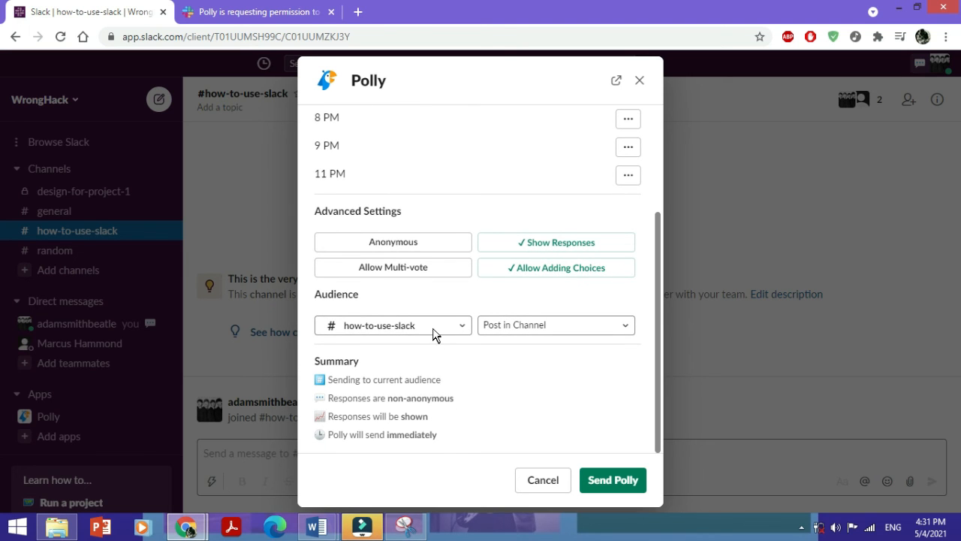
left_click(434, 330)
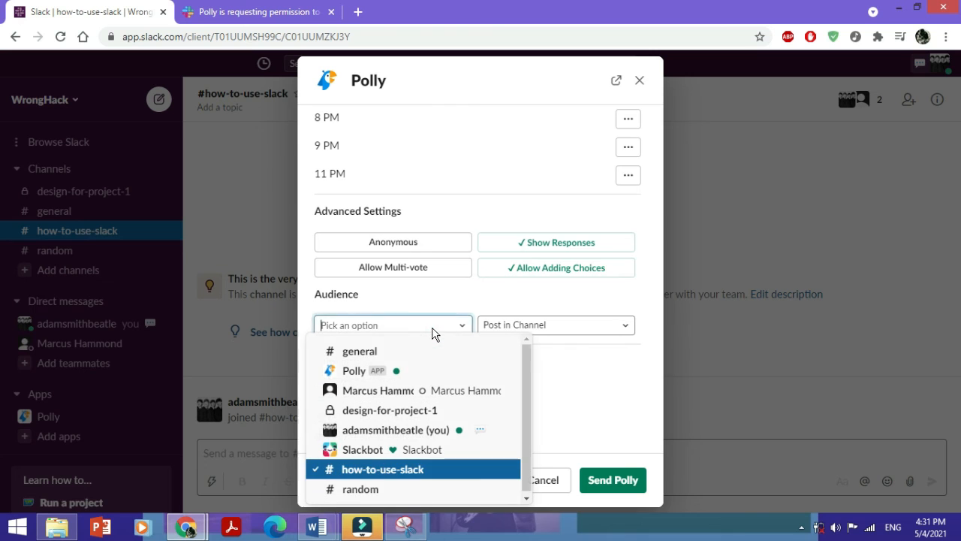
left_click(431, 328)
left_click(571, 337)
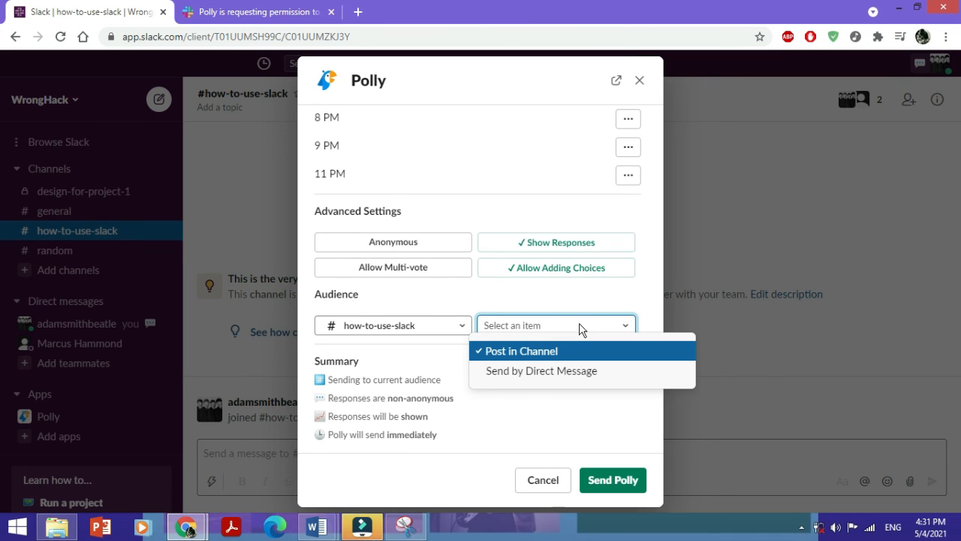
left_click(579, 326)
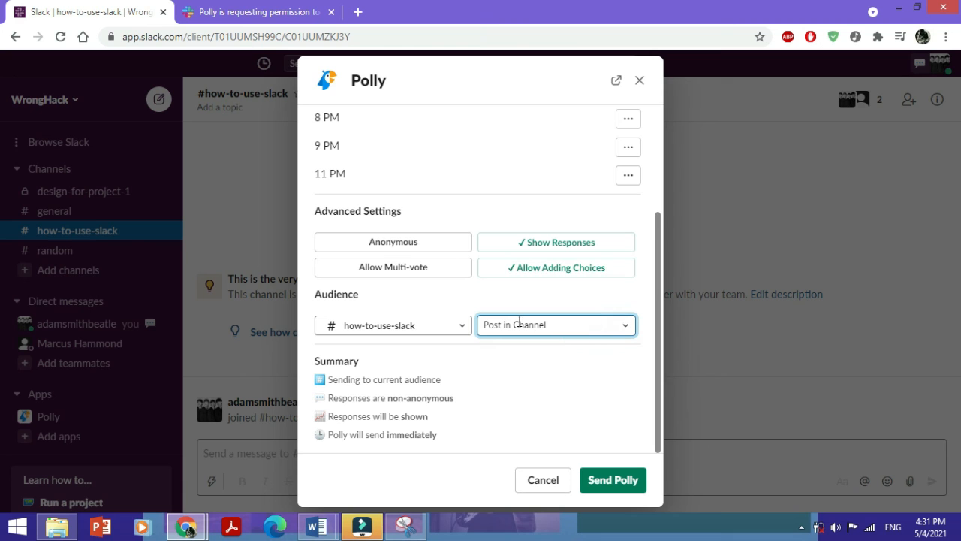
left_click(605, 479)
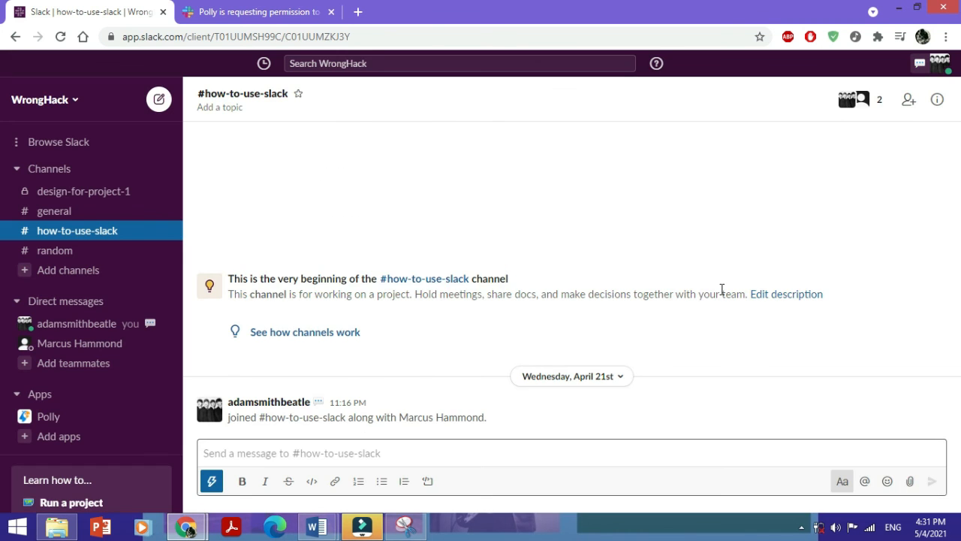